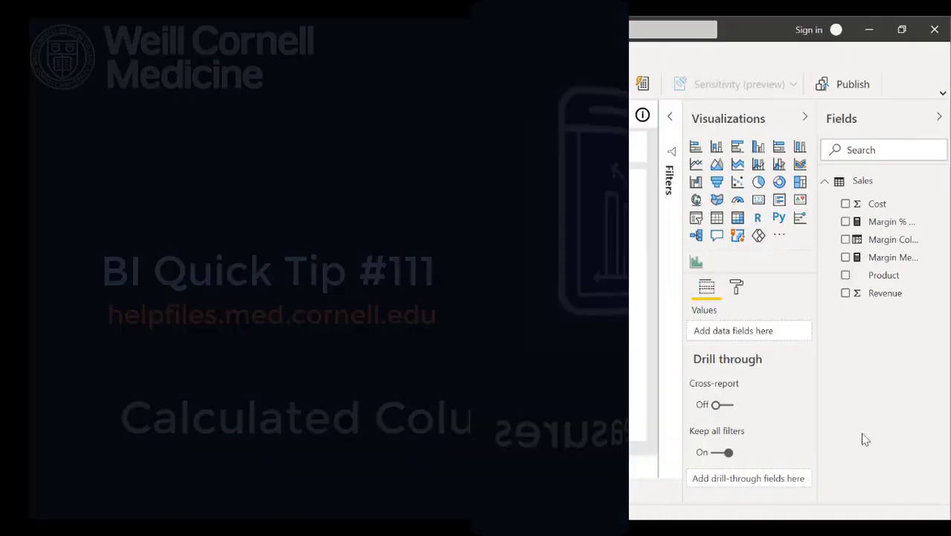
# - Add a 'Column Test' calculated column, Sales[Revenue] - Sales[Cost], and show it in the table visual
pyautogui.rightClick(862, 180)
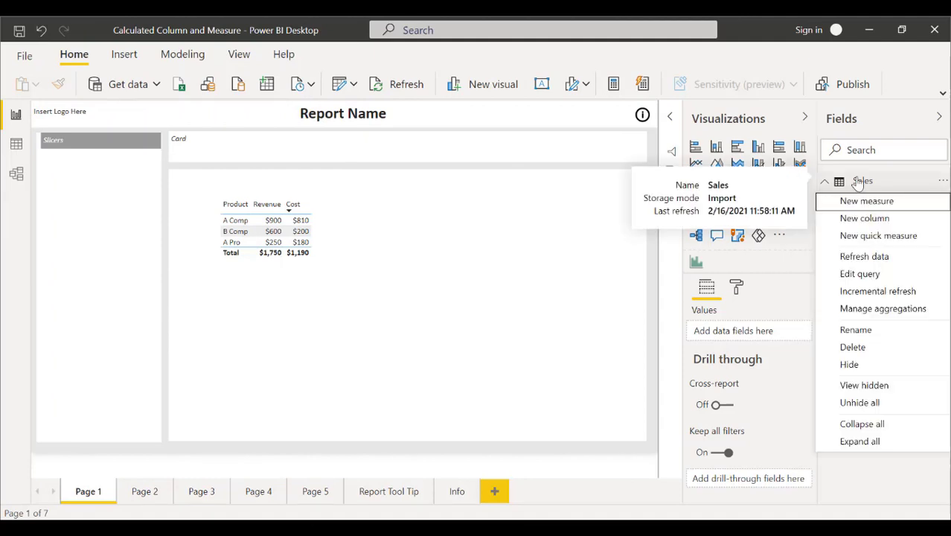
pyautogui.click(864, 218)
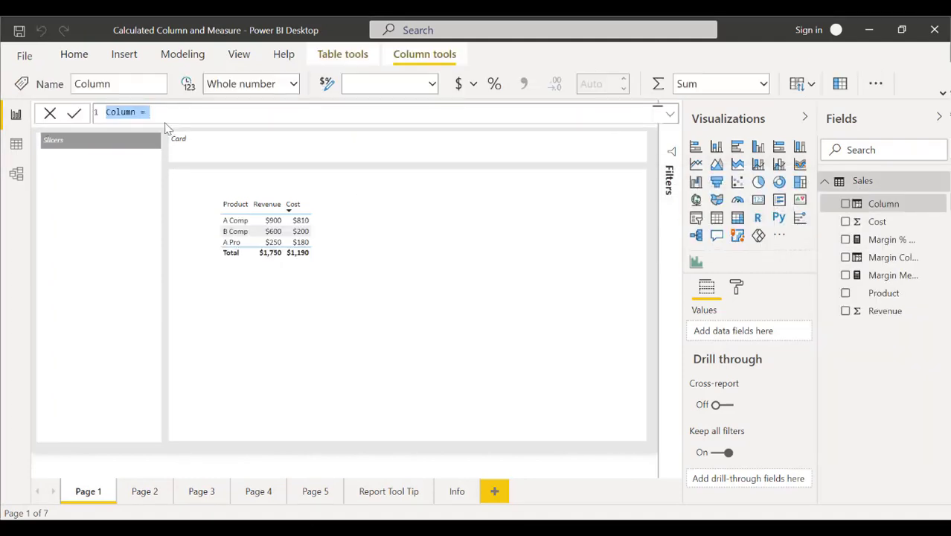
pyautogui.write('Test = ')
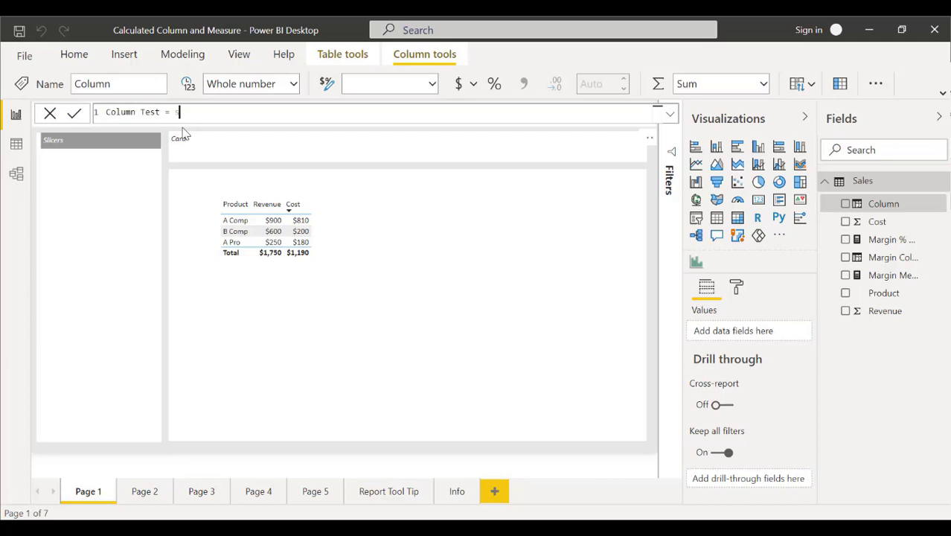
pyautogui.write('sal')
pyautogui.click(223, 211)
pyautogui.write('- sal')
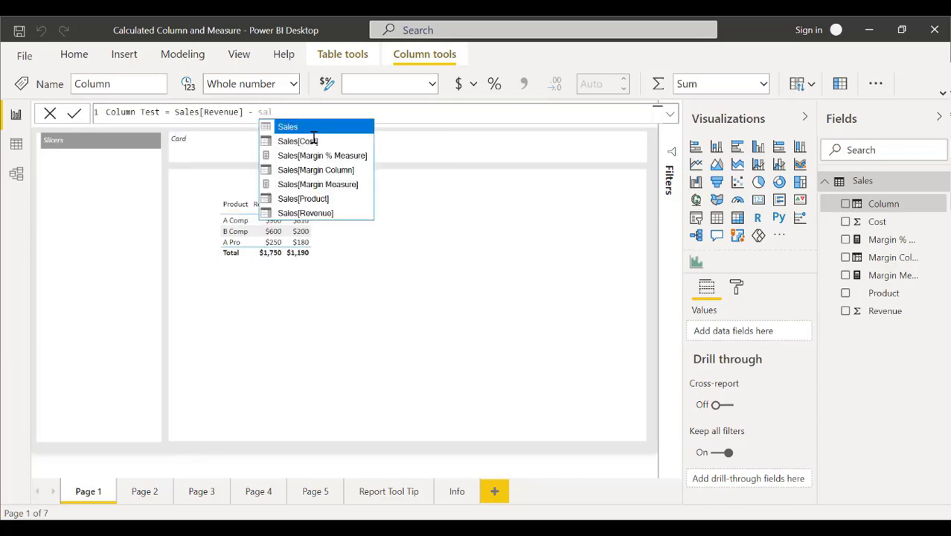
pyautogui.click(298, 140)
pyautogui.press('Return')
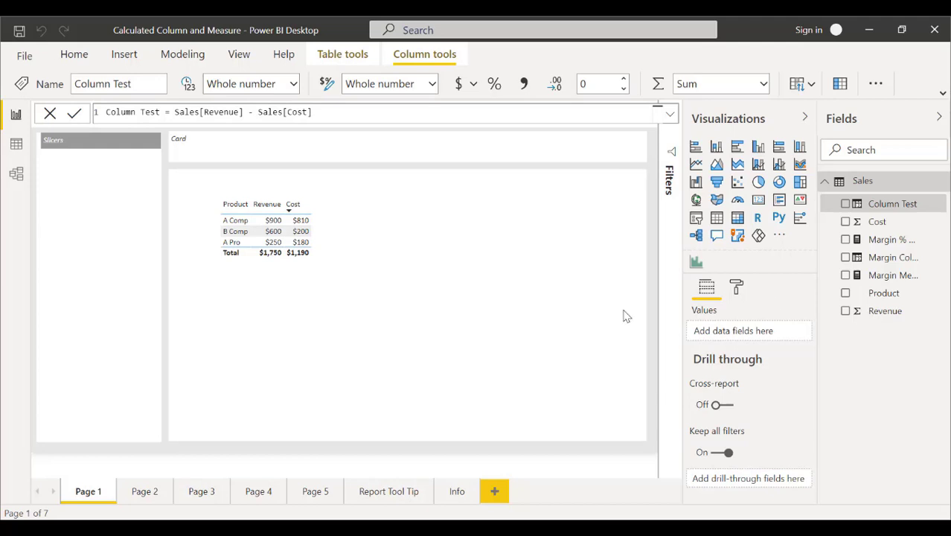
pyautogui.click(316, 265)
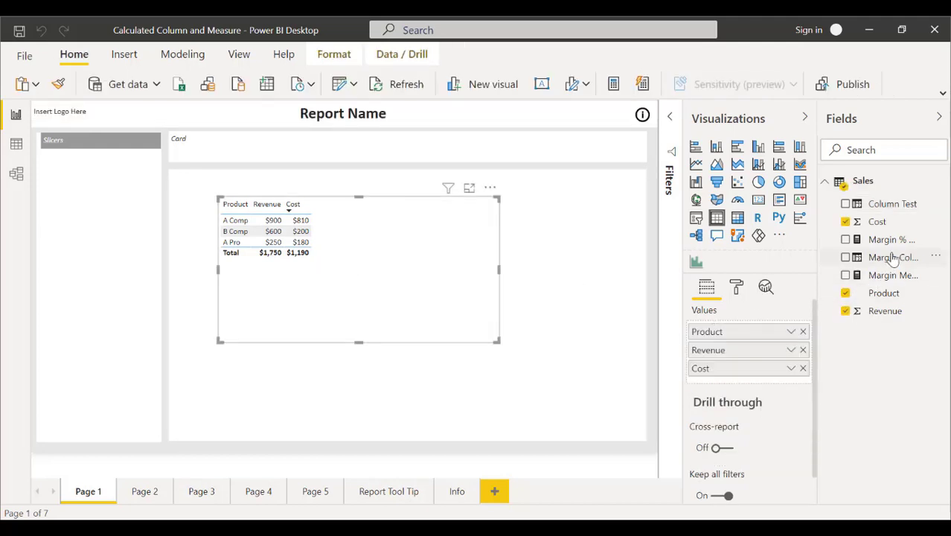
pyautogui.moveTo(886, 204)
pyautogui.mouseDown()
pyautogui.moveTo(787, 349)
pyautogui.moveTo(748, 379)
pyautogui.mouseUp()
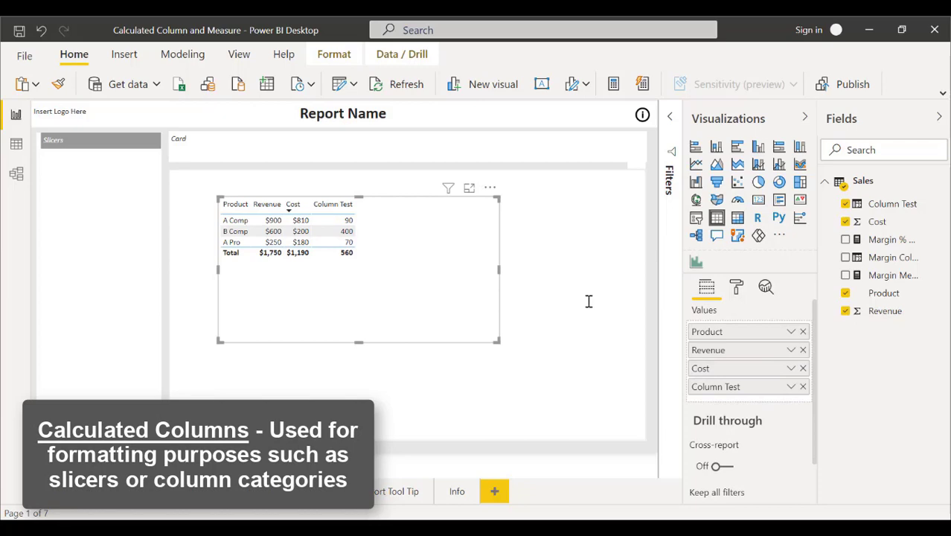
# - Add a 'Measure Test' measure, SUMX(Sales, Revenue - Cost), and show it in the table visual
pyautogui.rightClick(855, 181)
pyautogui.click(866, 200)
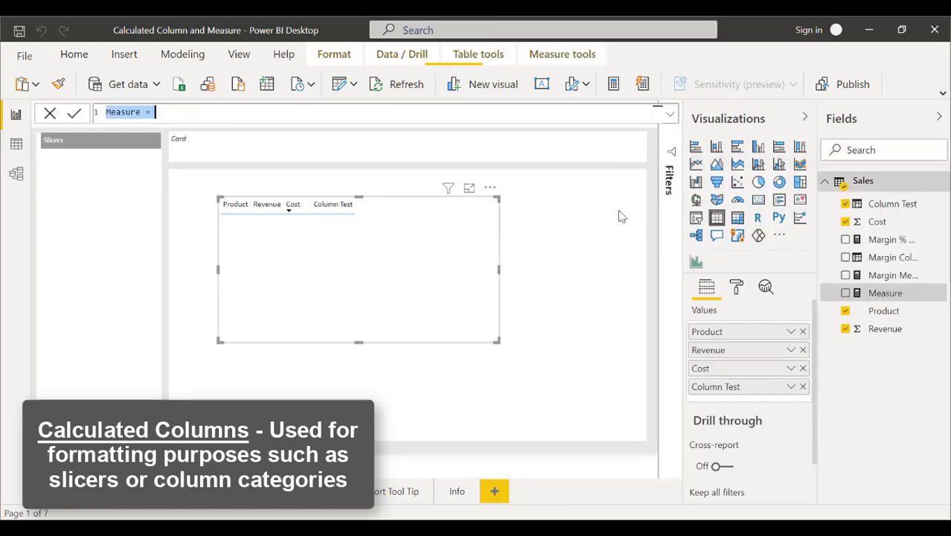
pyautogui.write('Test')
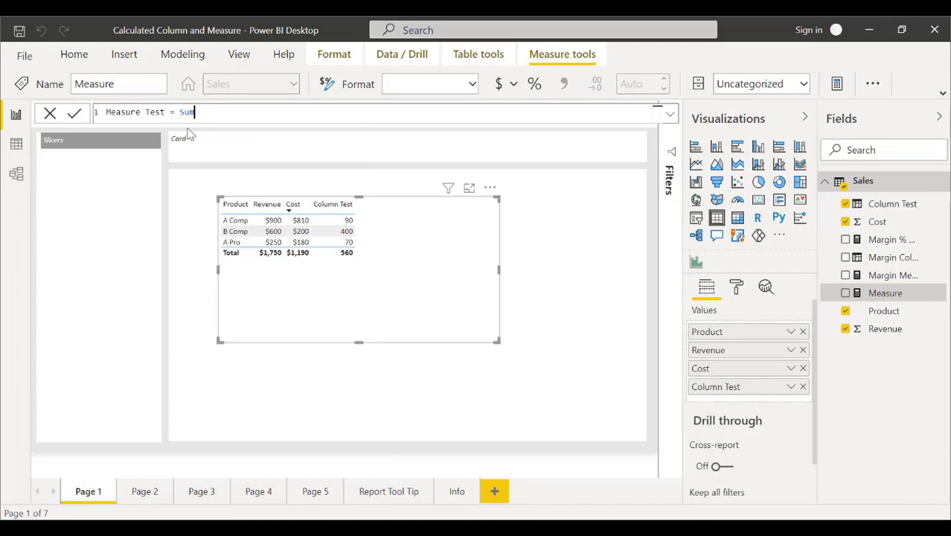
pyautogui.write(' sumx(sales')
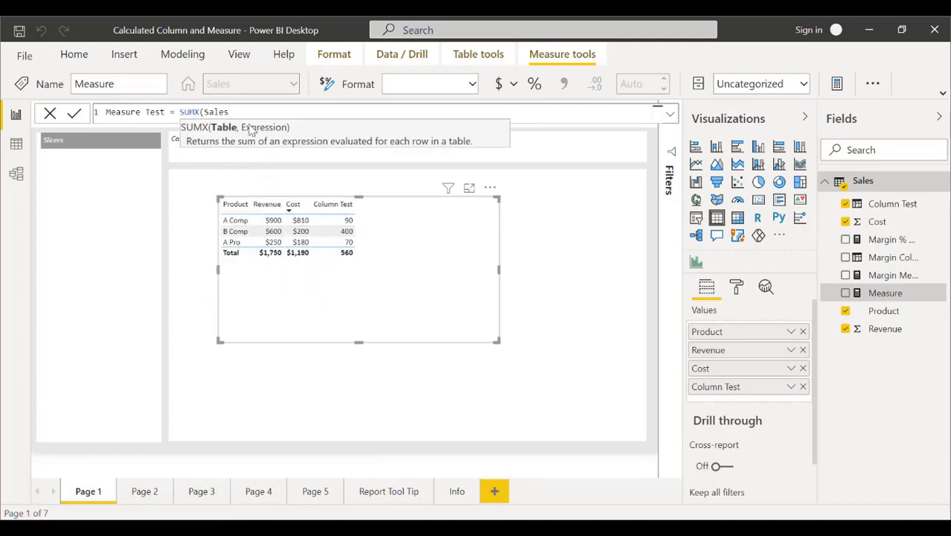
pyautogui.press('Tab')
pyautogui.write(', sales')
pyautogui.click(315, 256)
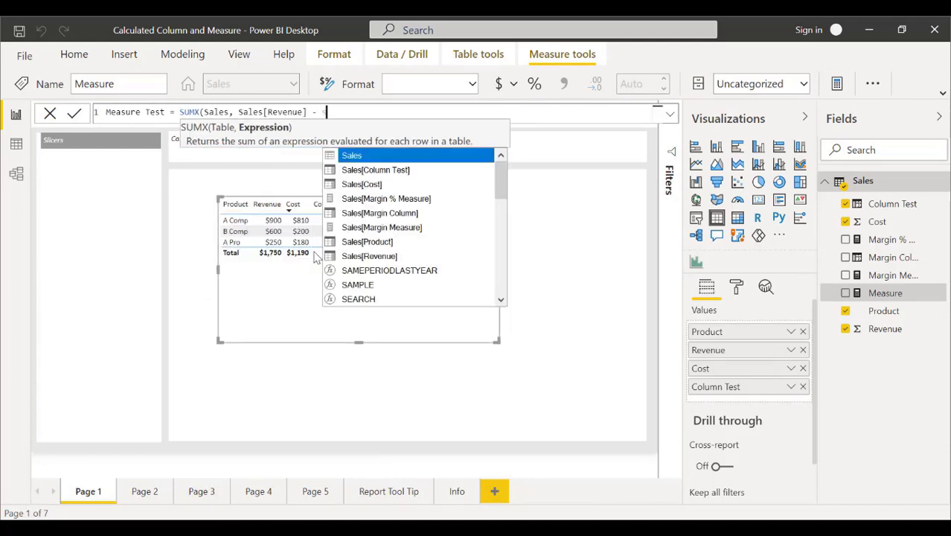
pyautogui.write('- sales[cost])')
pyautogui.press('Return')
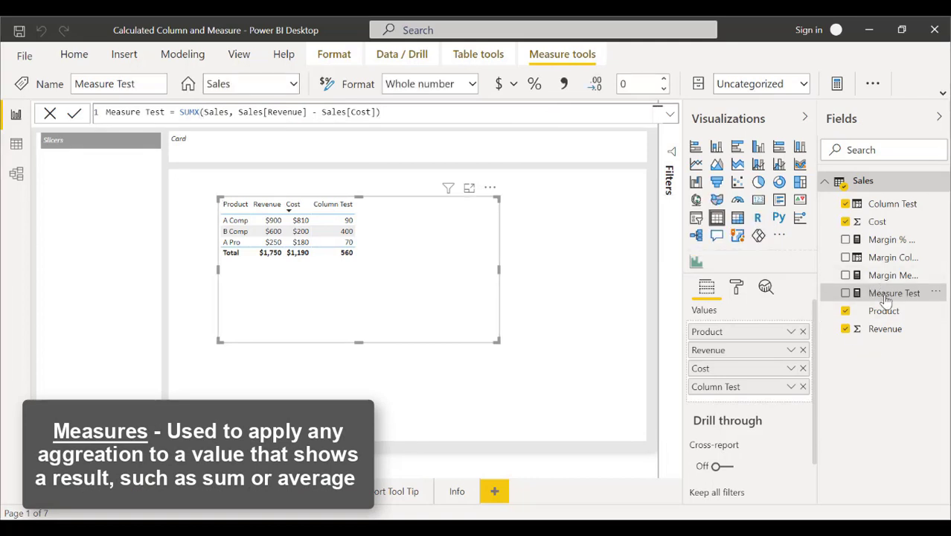
pyautogui.moveTo(885, 292); pyautogui.dragTo(740, 401)
pyautogui.click(575, 343)
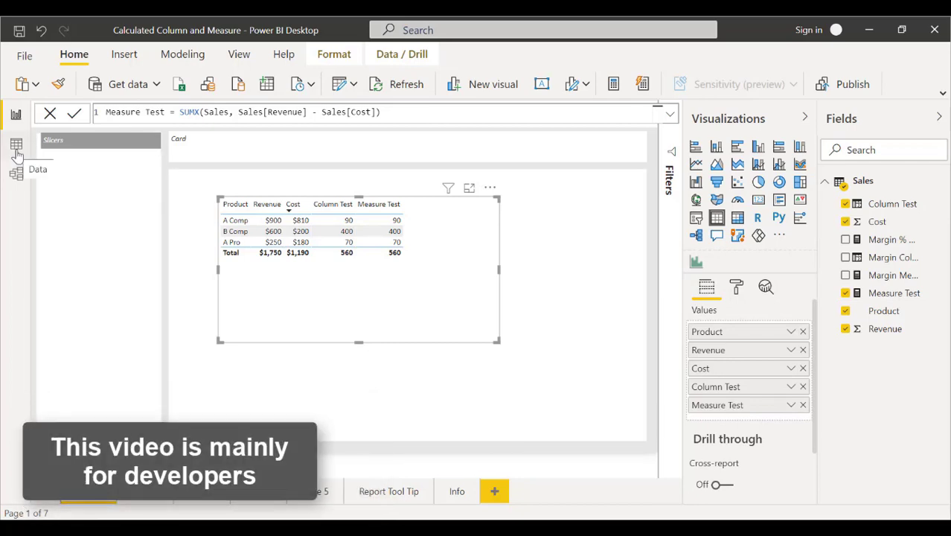
# - Recreate Column Test = Sales[Revenue] - Sales[Cost] and add it to the table's Values (90, 400, 70)
pyautogui.click(16, 145)
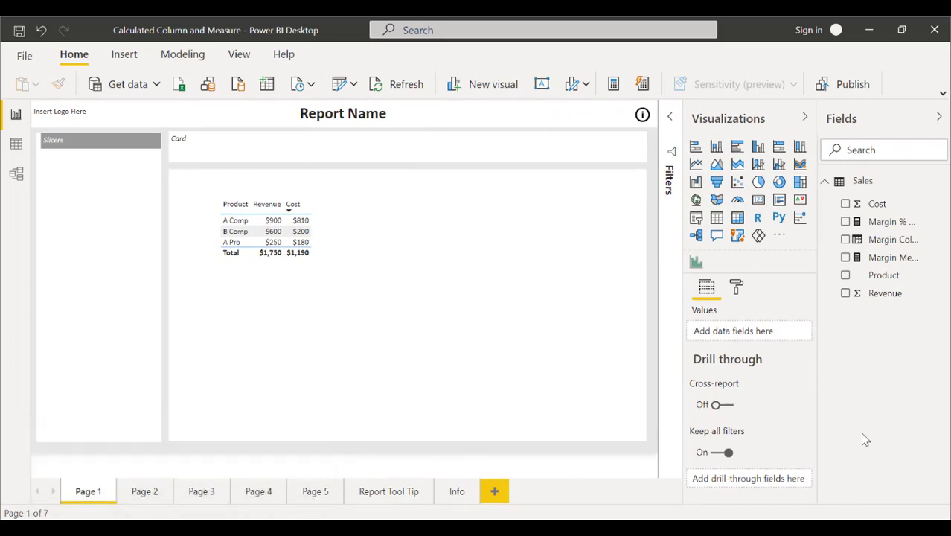
pyautogui.rightClick(862, 180)
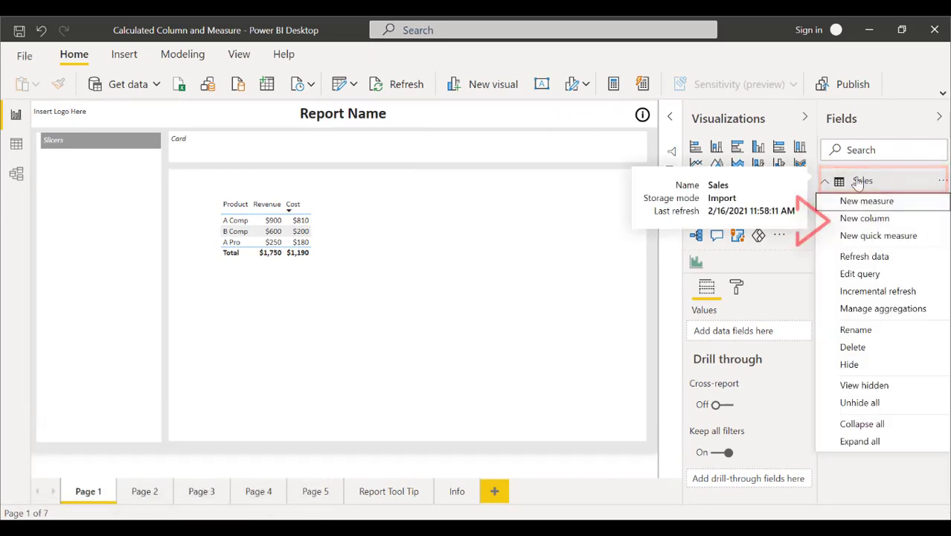
pyautogui.click(864, 218)
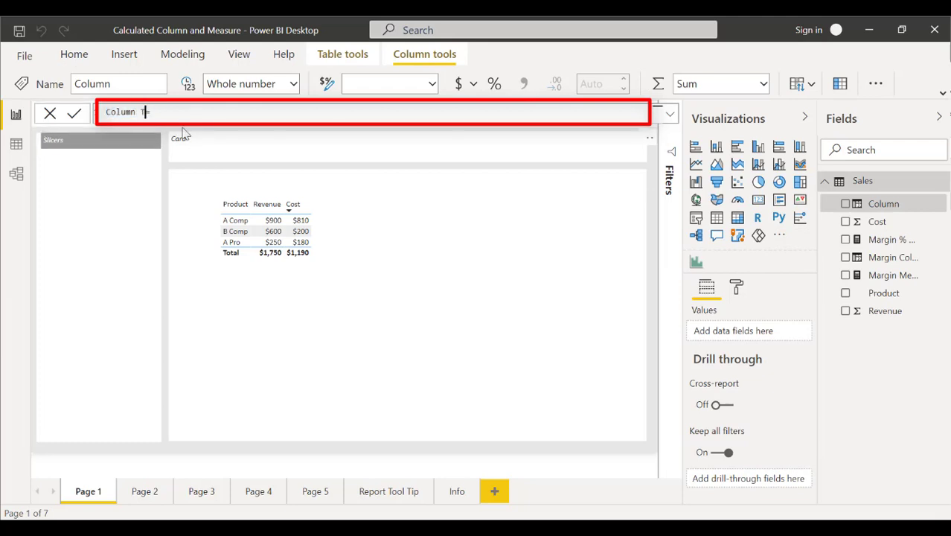
pyautogui.write('Test = sal')
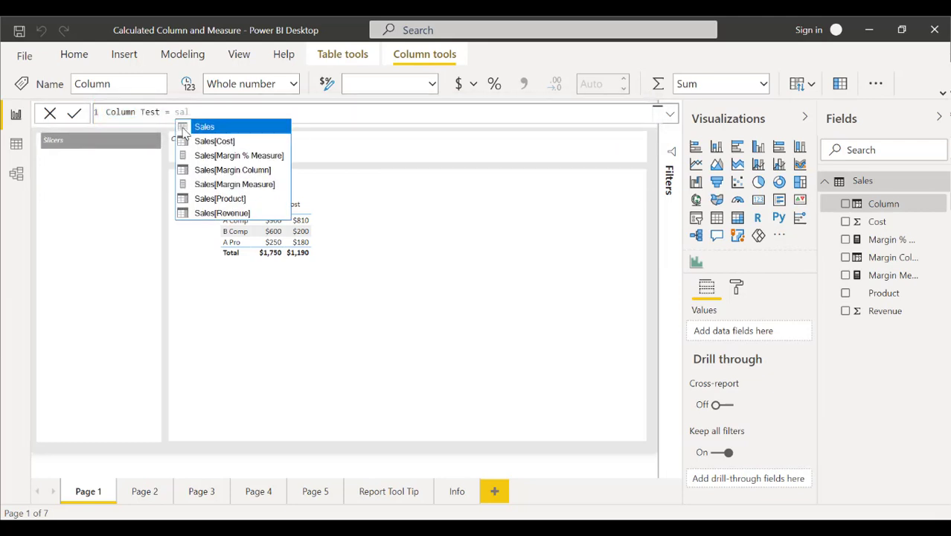
pyautogui.click(248, 212)
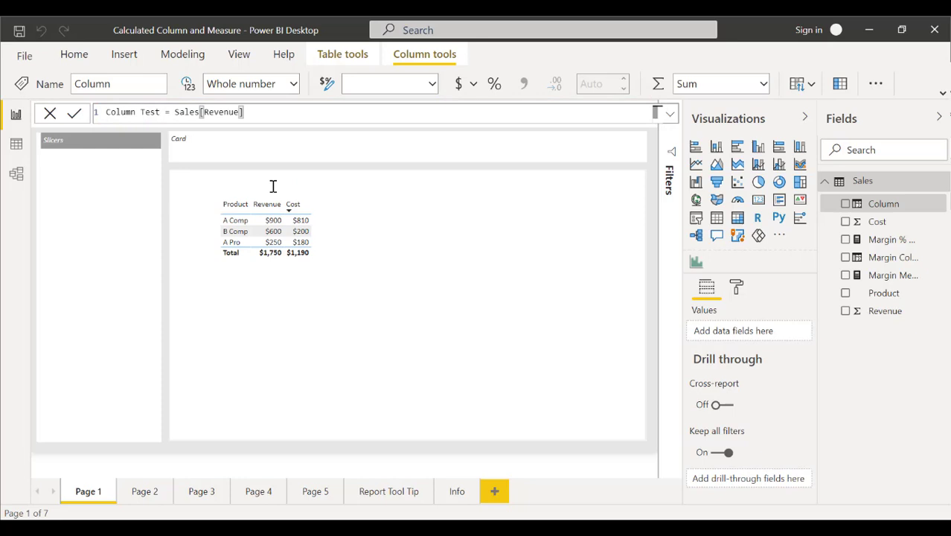
pyautogui.write(' - sal')
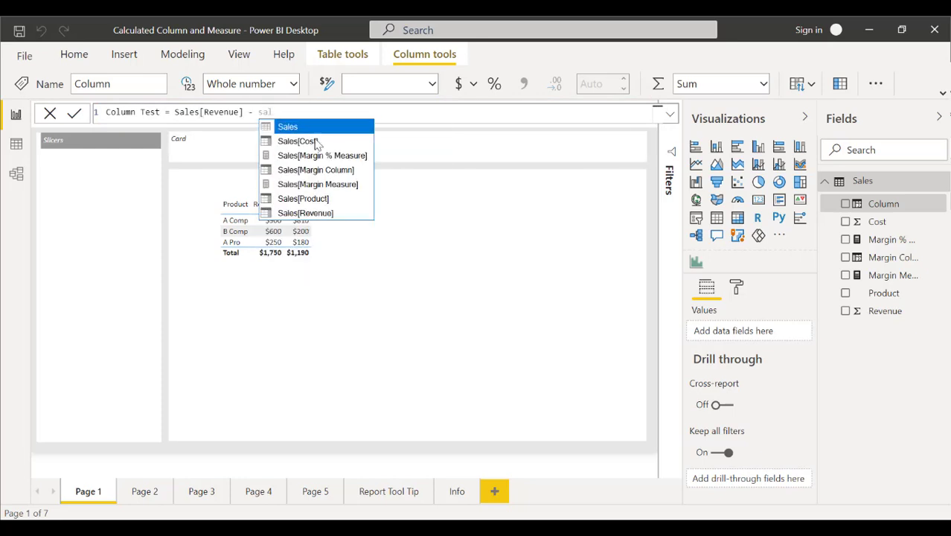
pyautogui.click(298, 141)
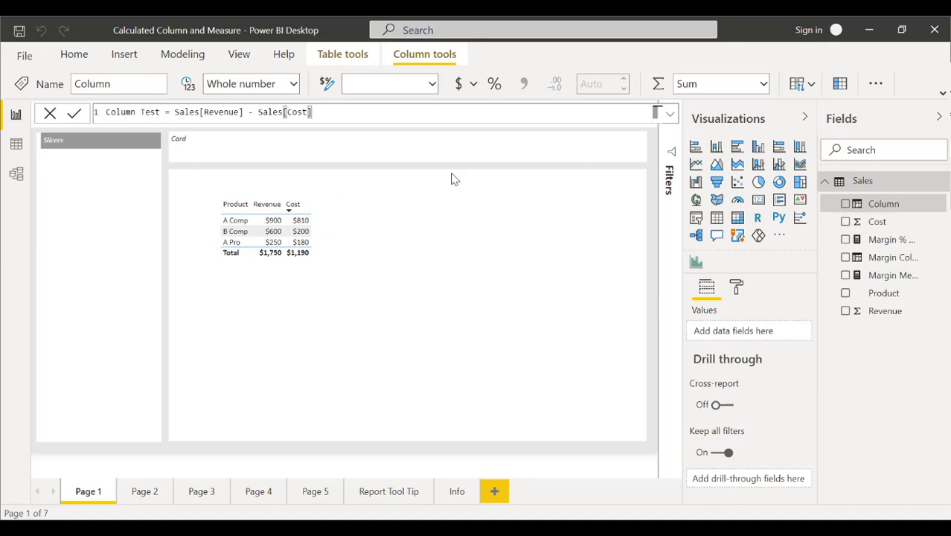
pyautogui.press('Return')
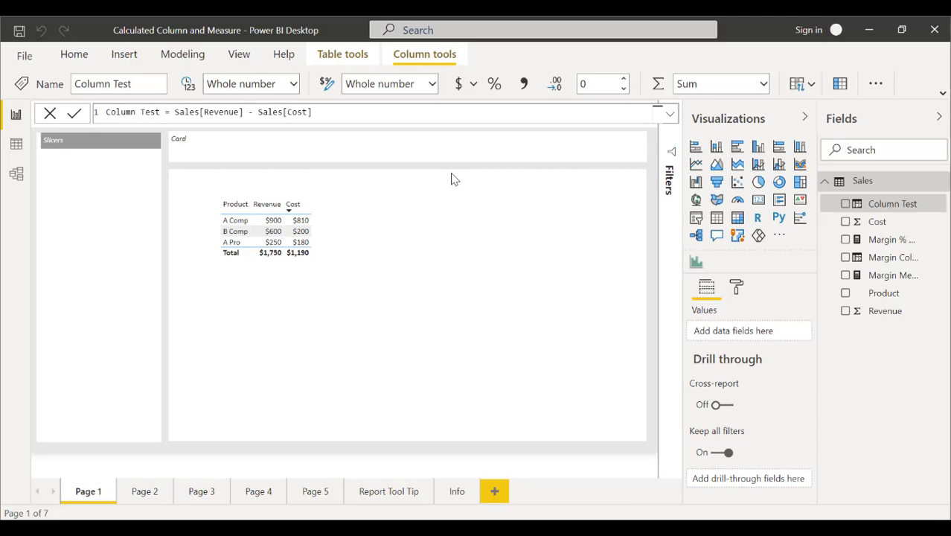
pyautogui.click(316, 264)
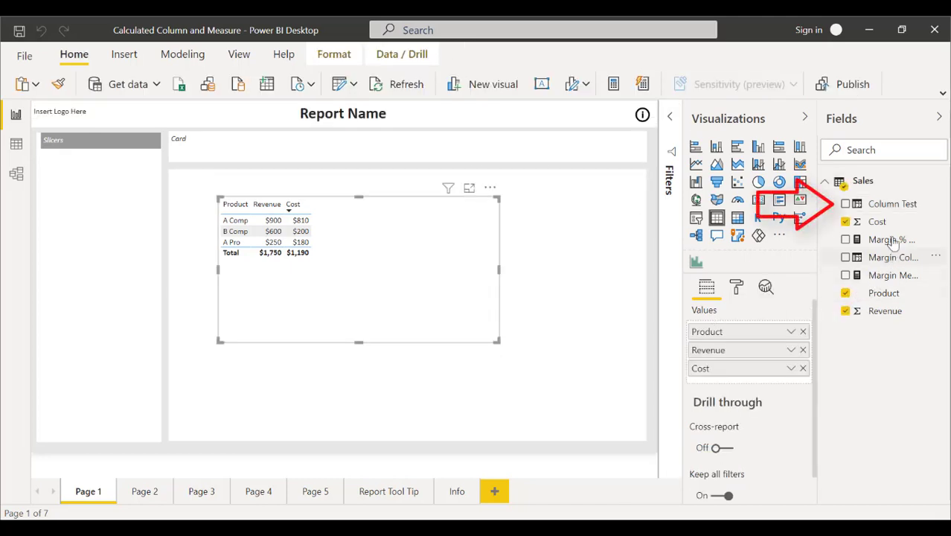
pyautogui.moveTo(885, 204); pyautogui.dragTo(755, 374)
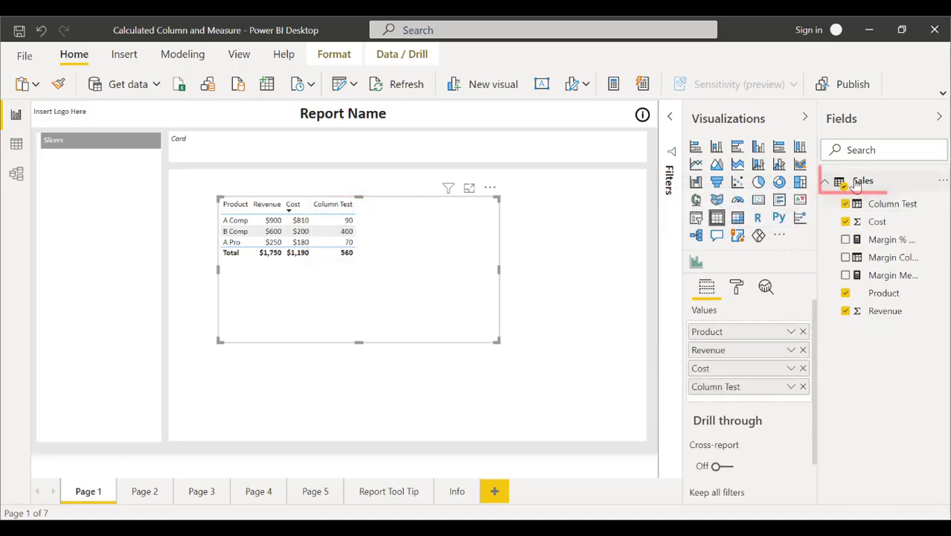
# - Recreate Measure Test = SUMX(Sales, Sales[Revenue] - Sales[Cost]) and add it to the table's Values
pyautogui.rightClick(857, 184)
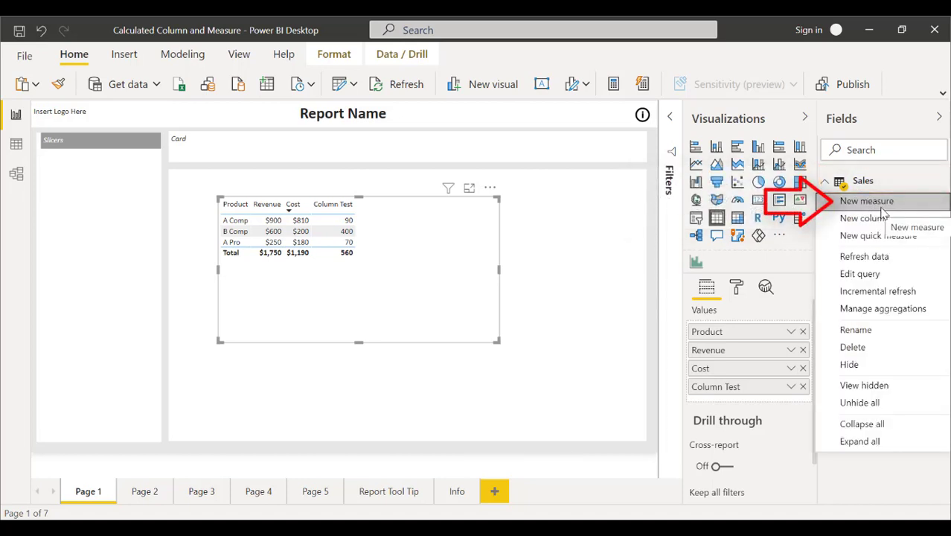
pyautogui.click(866, 198)
pyautogui.write('Measure Test =')
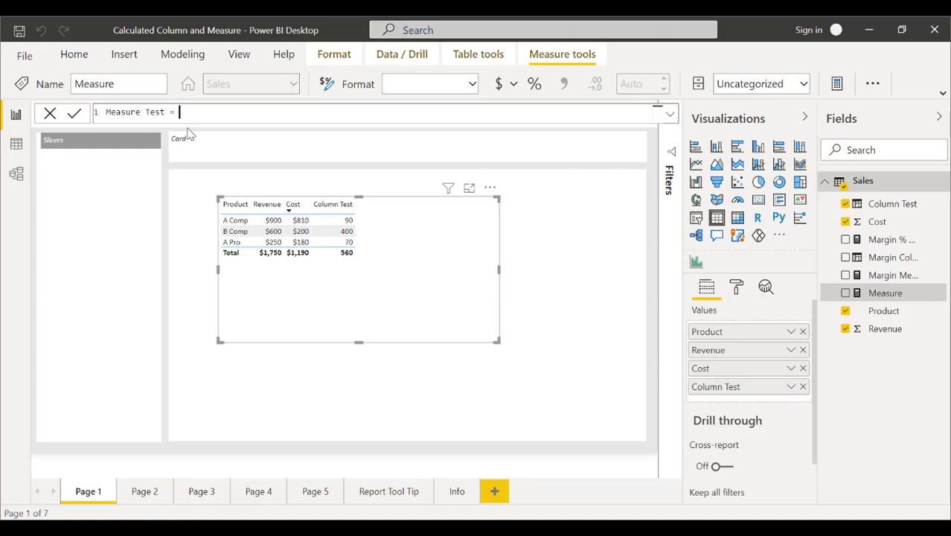
pyautogui.write('Sumx')
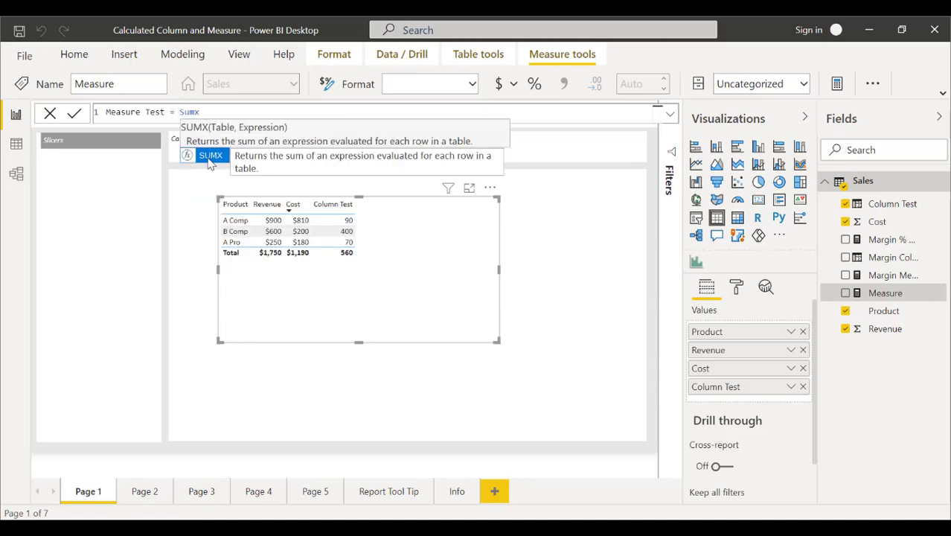
pyautogui.press('Tab')
pyautogui.write('sale')
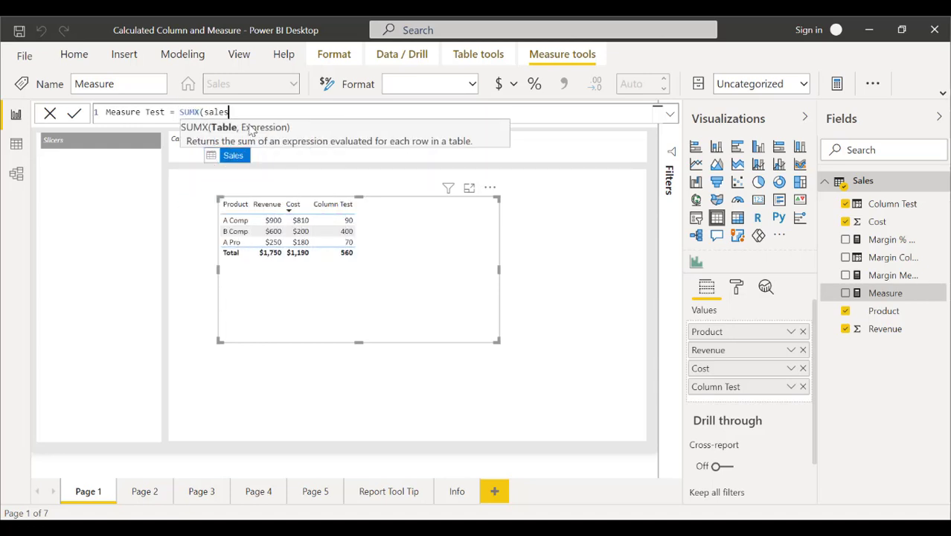
pyautogui.press('Tab')
pyautogui.write(', sales')
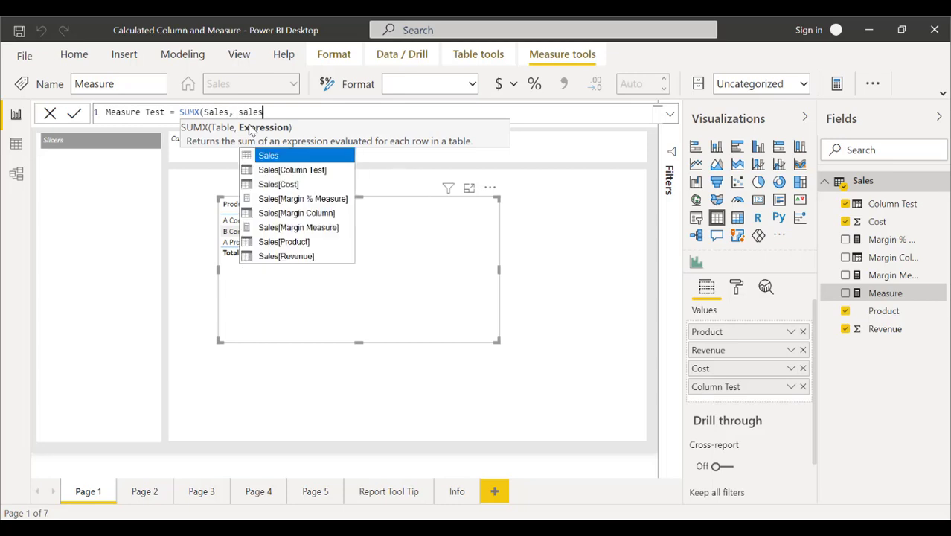
pyautogui.click(314, 255)
pyautogui.write('- sal')
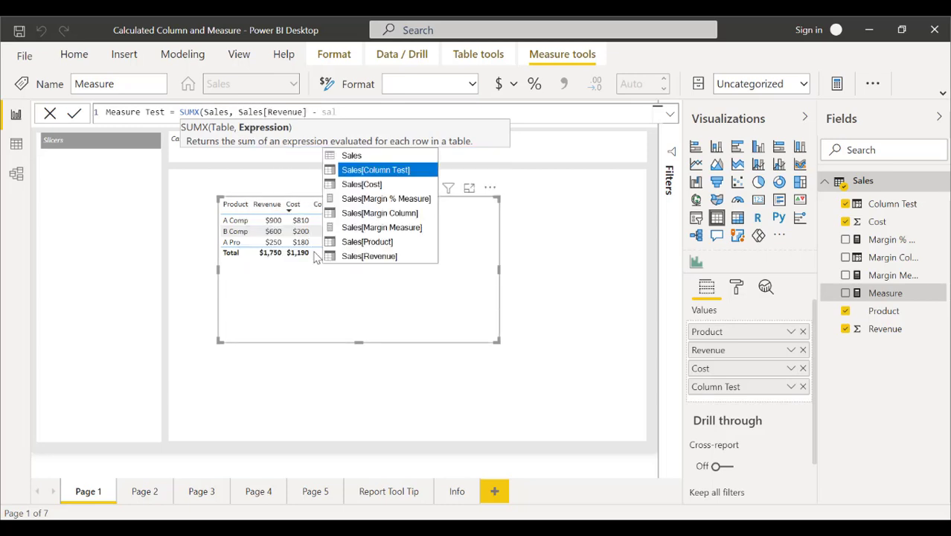
pyautogui.write('es[cost])')
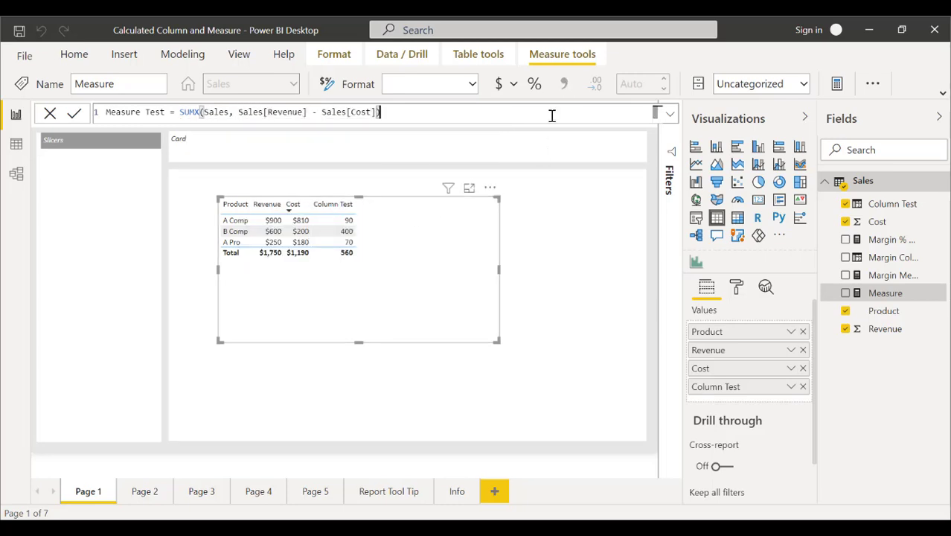
pyautogui.press('Return')
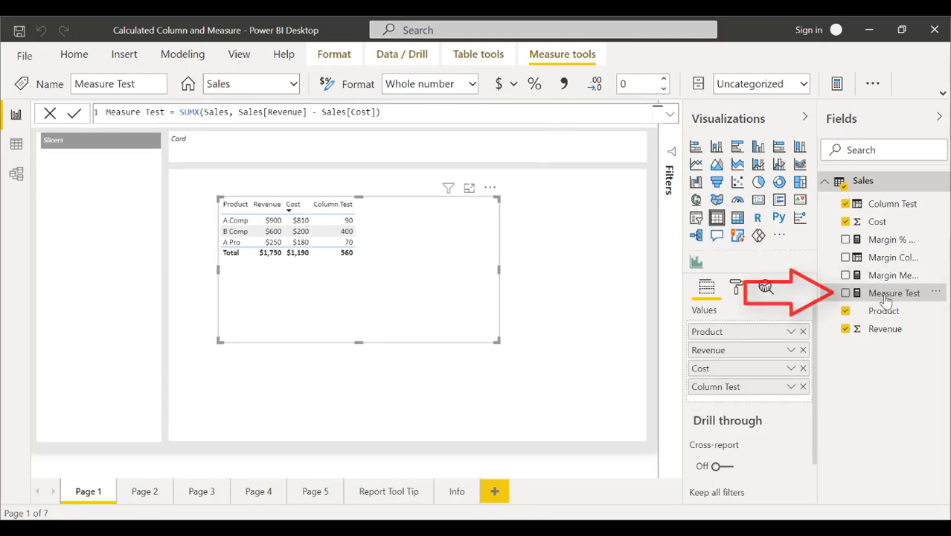
pyautogui.moveTo(885, 293); pyautogui.dragTo(736, 398)
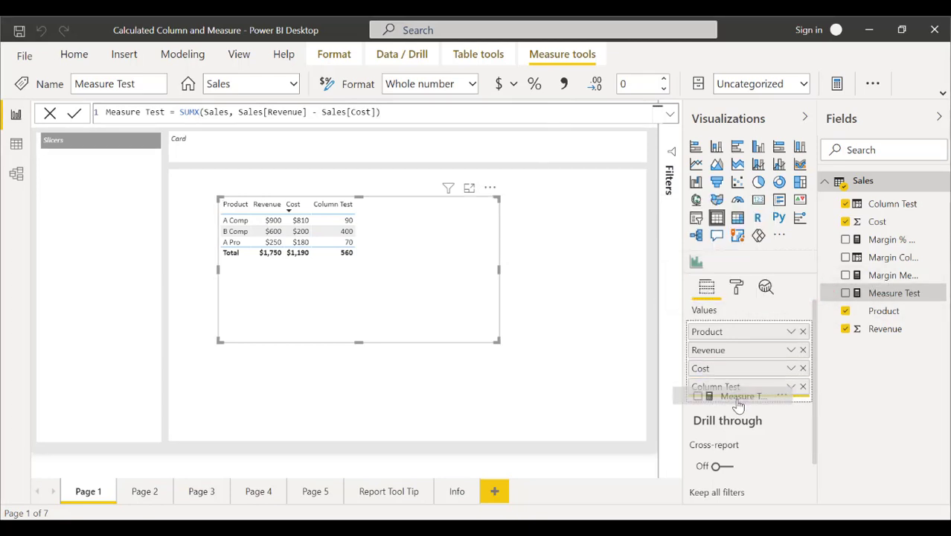
# - Switch to Data view to see Column Test stored per row (70, 400, 90) without Measure Test
pyautogui.click(574, 343)
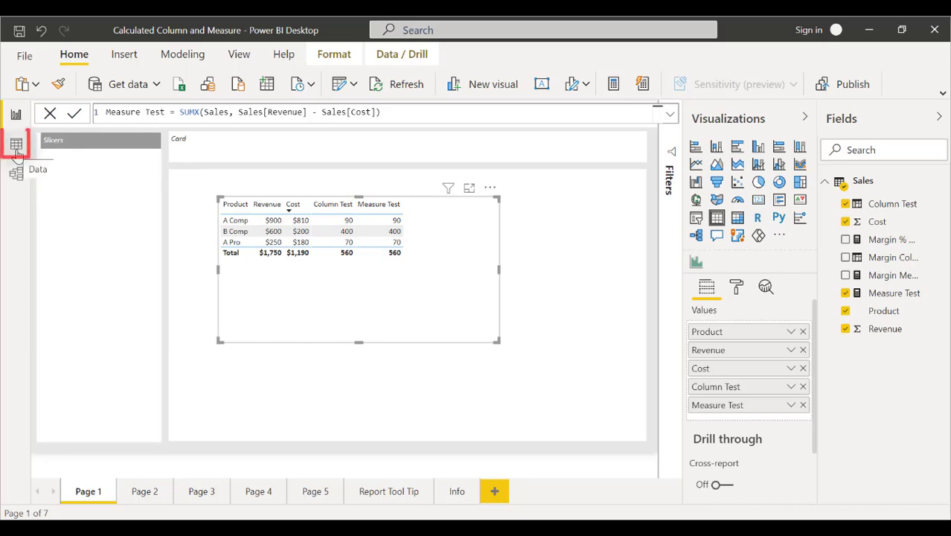
pyautogui.click(16, 146)
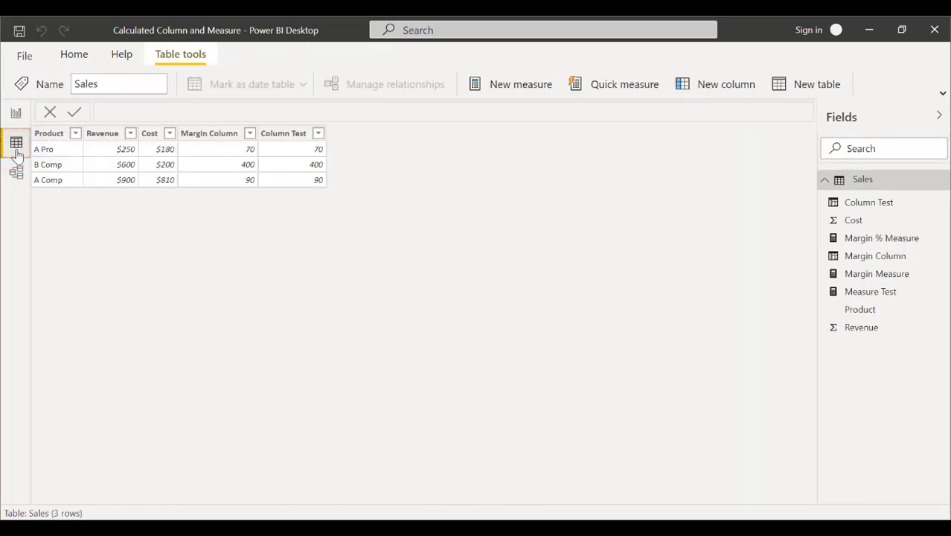